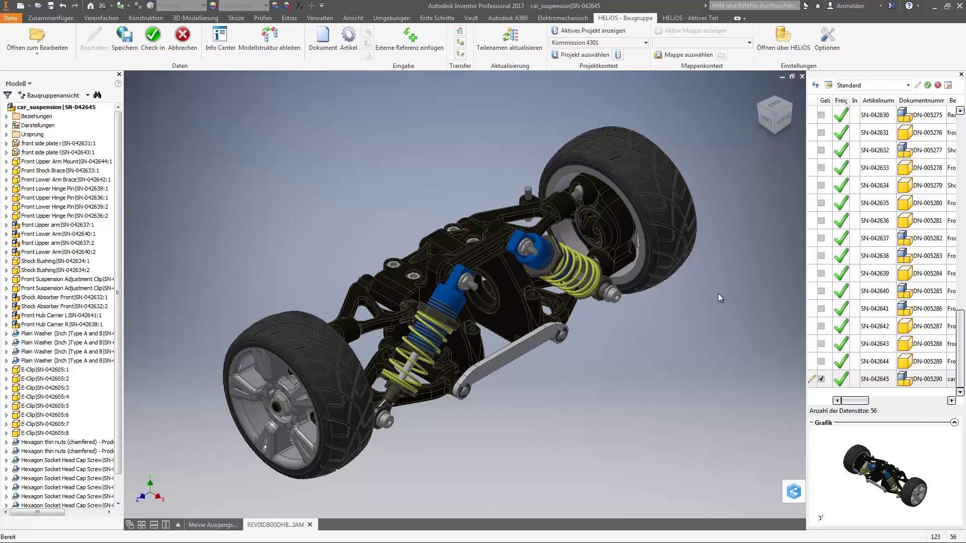
Step: Open the model structure derivation for car_suspension and add the article attribute Teiletyp (COMPONENT_TYPE) as a column of readable width
{"action": "left_click", "coordinate": [280, 46]}
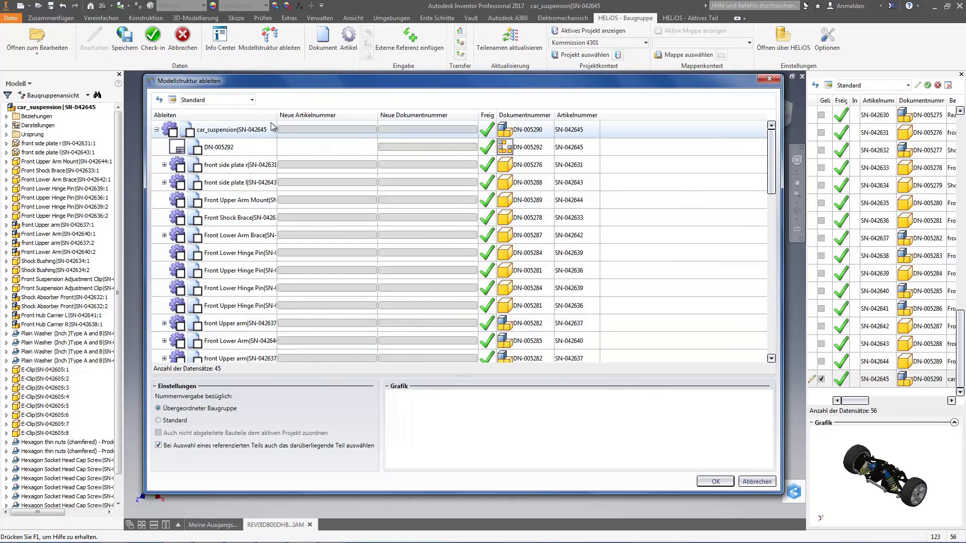
{"action": "left_click_drag", "start_coordinate": [277, 115], "coordinate": [283, 116]}
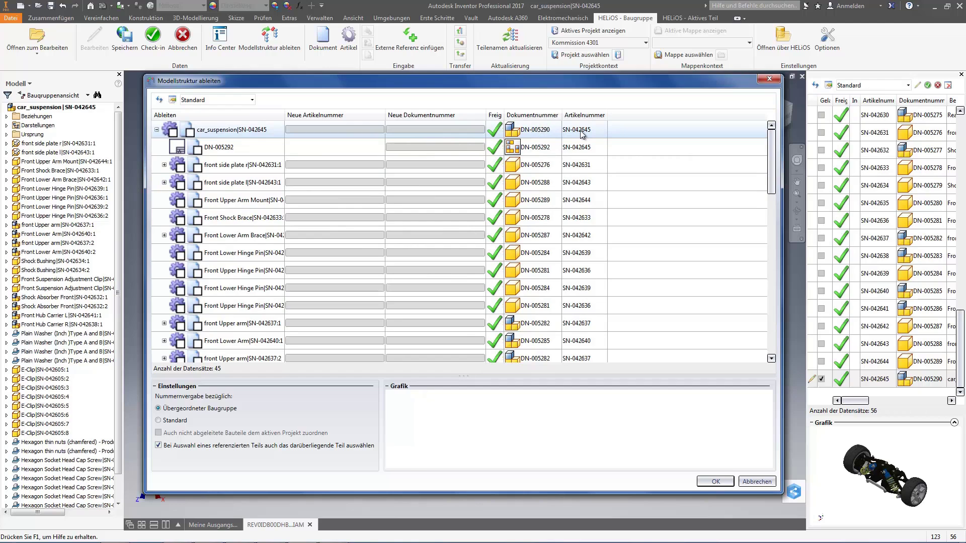
{"action": "right_click", "coordinate": [546, 118]}
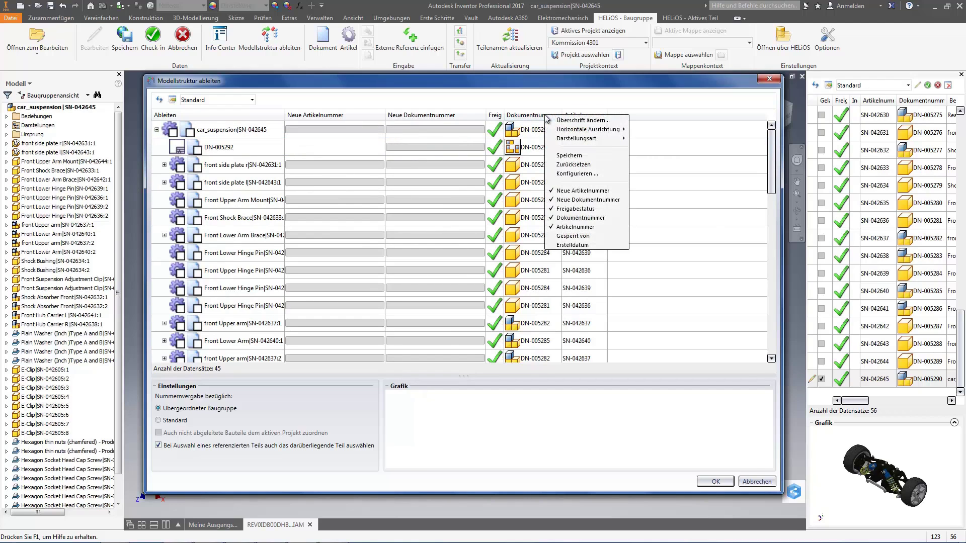
{"action": "left_click", "coordinate": [576, 173]}
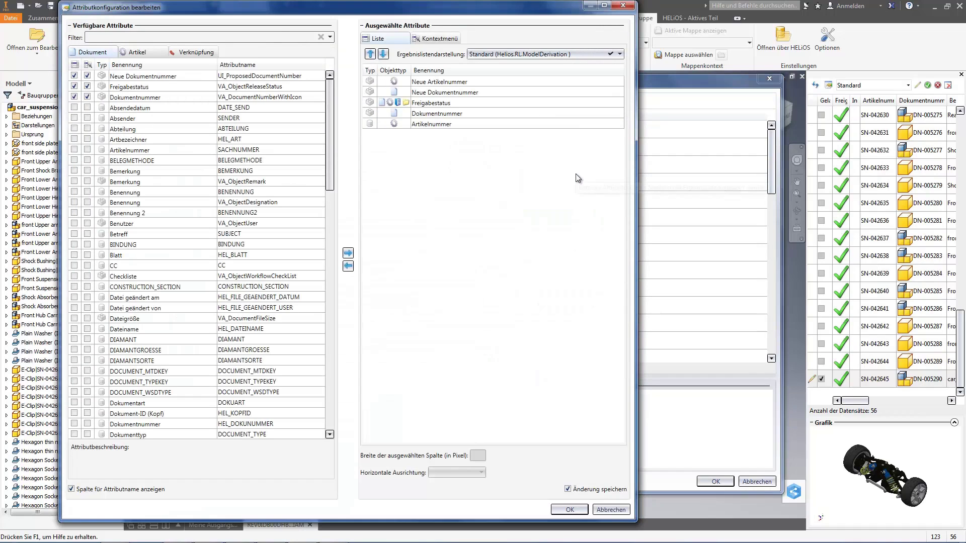
{"action": "left_click", "coordinate": [138, 53]}
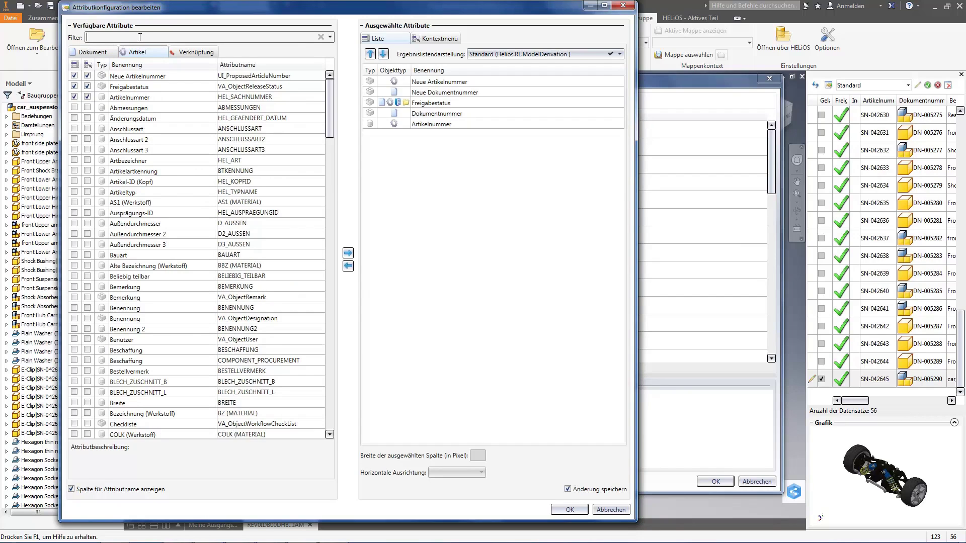
{"action": "type", "text": "Teile"}
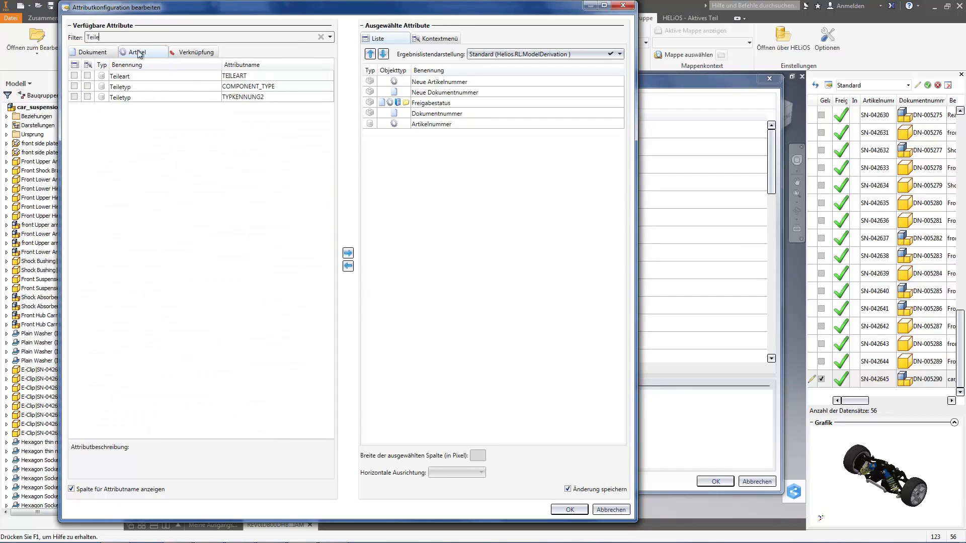
{"action": "left_click", "coordinate": [75, 87]}
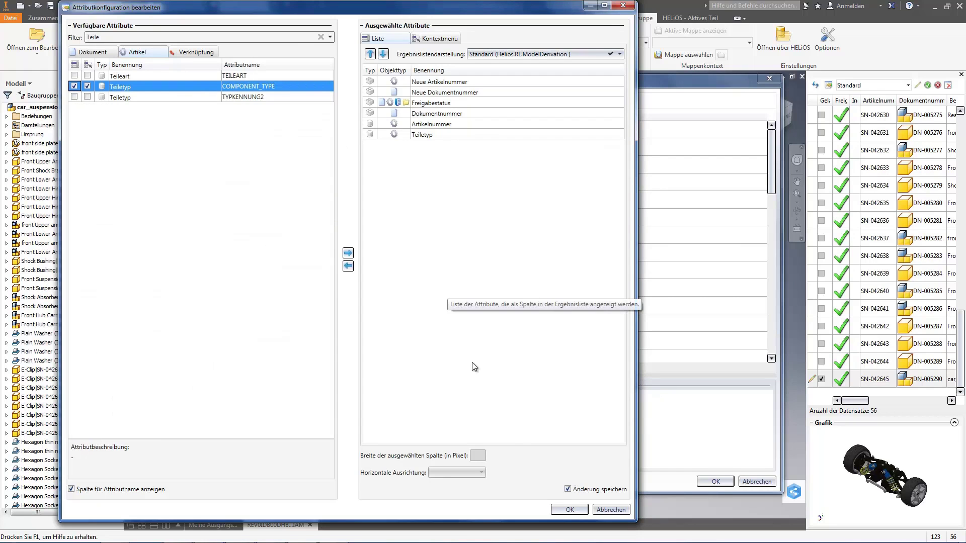
{"action": "left_click", "coordinate": [569, 509]}
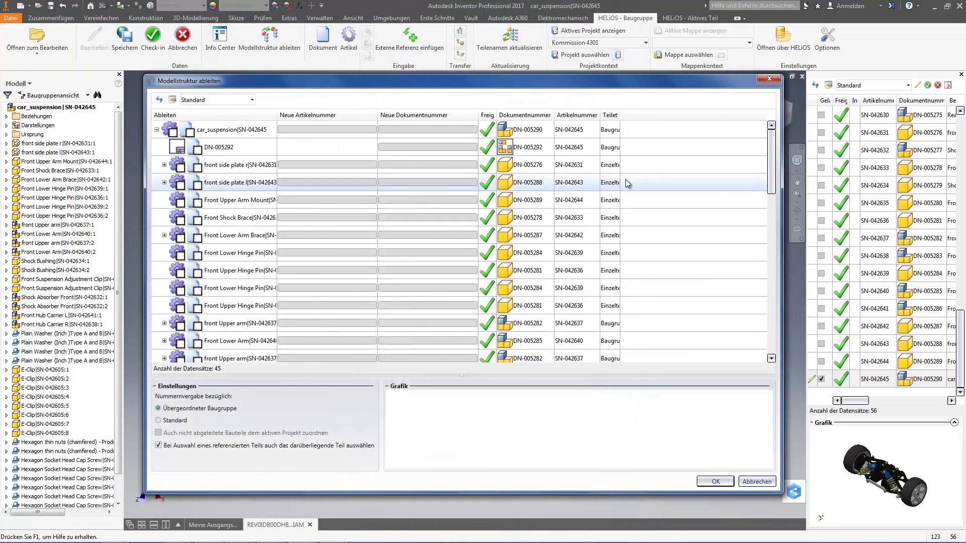
{"action": "left_click_drag", "start_coordinate": [621, 116], "coordinate": [640, 116]}
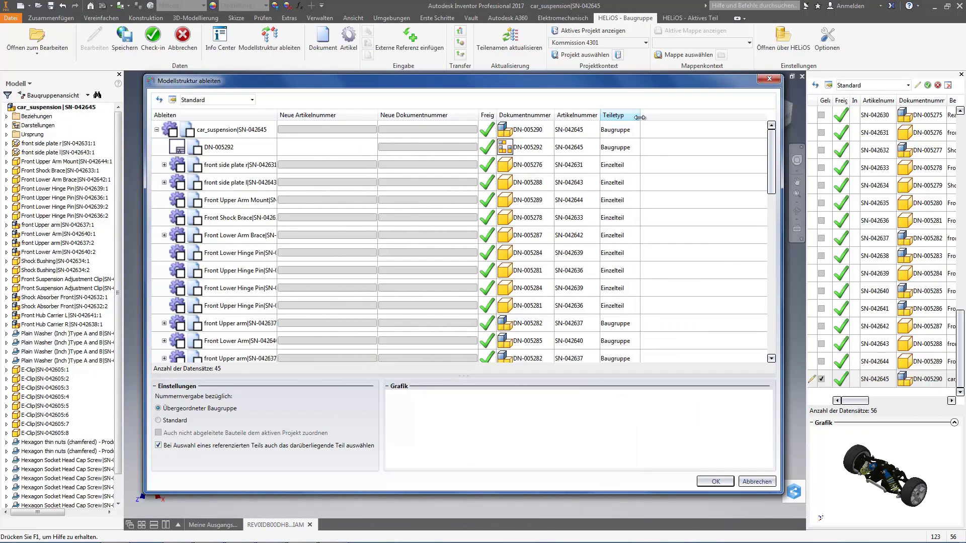
Step: Examine the part types of the car_suspension components in the derivation list, from the hinge pins down to the E-Clips
{"action": "left_click", "coordinate": [622, 310]}
{"action": "scroll", "coordinate": [621, 311], "scroll_direction": "down", "scroll_amount": 1}
{"action": "scroll", "coordinate": [622, 310], "scroll_direction": "down", "scroll_amount": 4}
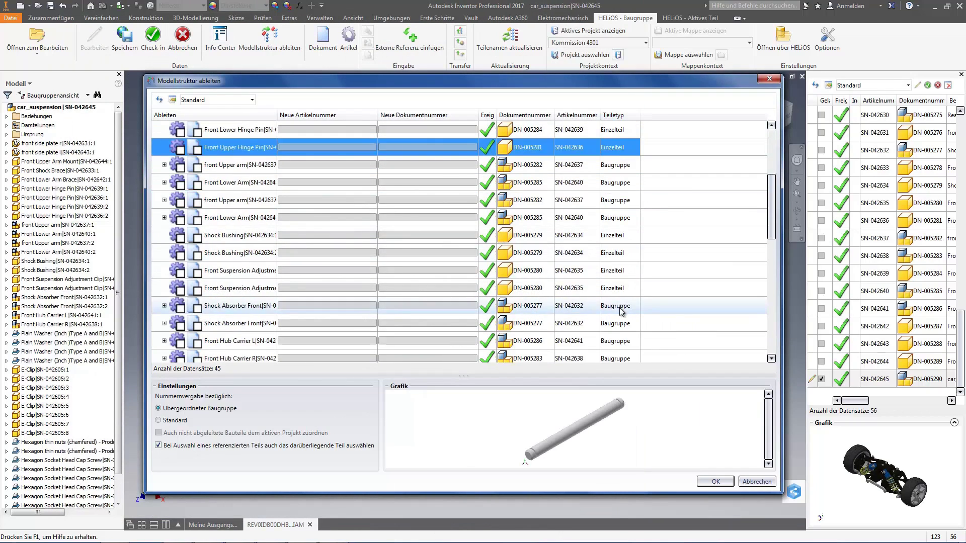
{"action": "scroll", "coordinate": [621, 310], "scroll_direction": "down", "scroll_amount": 1}
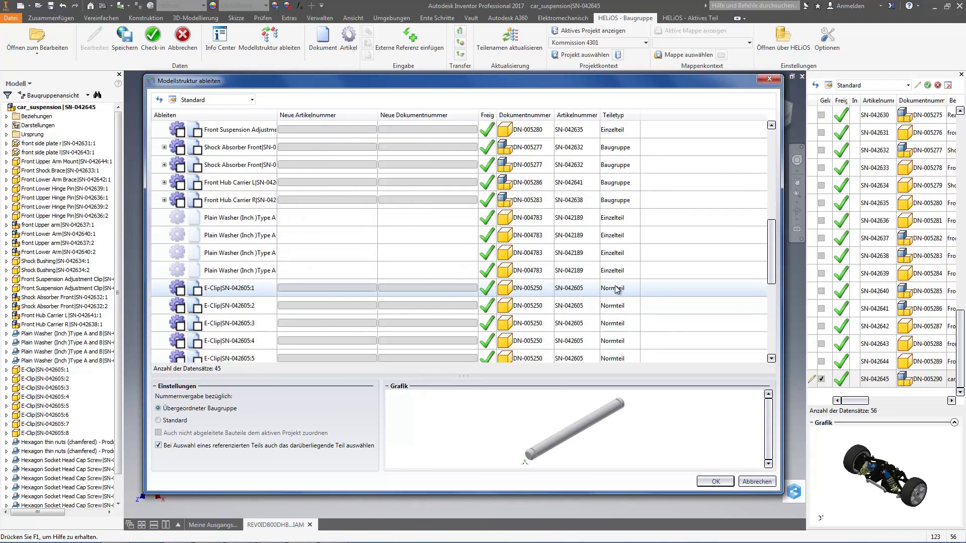
{"action": "left_click", "coordinate": [616, 289]}
{"action": "scroll", "coordinate": [617, 289], "scroll_direction": "down", "scroll_amount": 1}
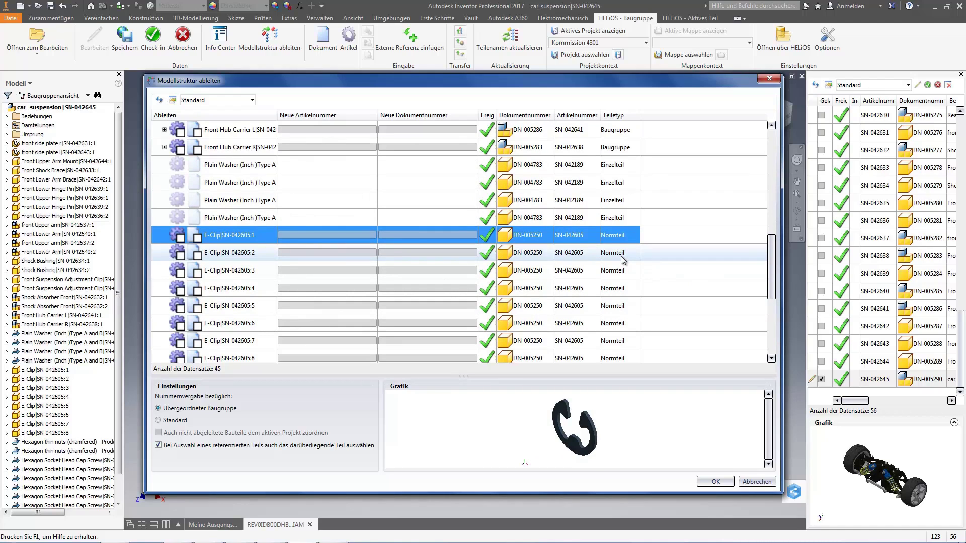
Step: Compare the Plain Washer, E-Clip and Front Hub Carrier L entries to check which components offer derivation checkboxes
{"action": "left_click", "coordinate": [223, 166]}
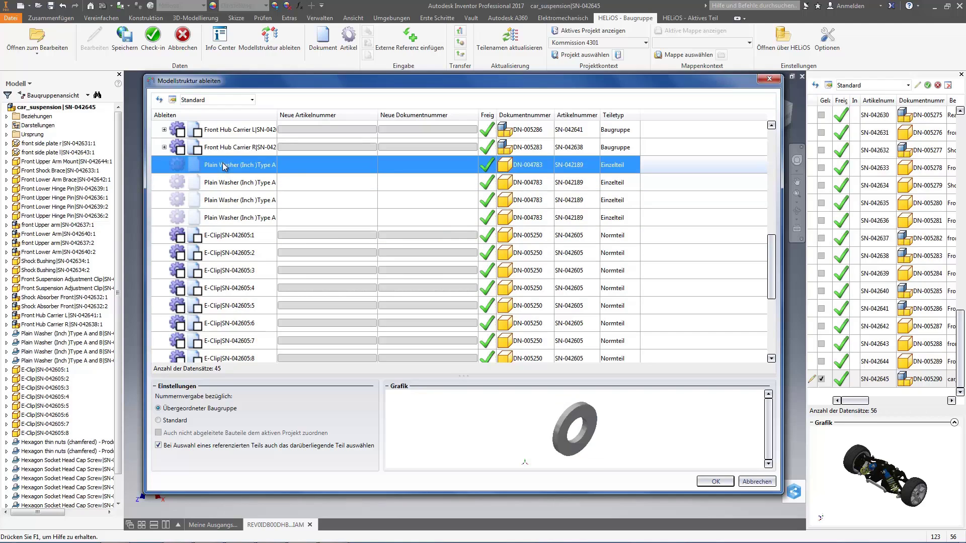
{"action": "left_click", "coordinate": [230, 183]}
{"action": "left_click", "coordinate": [238, 200]}
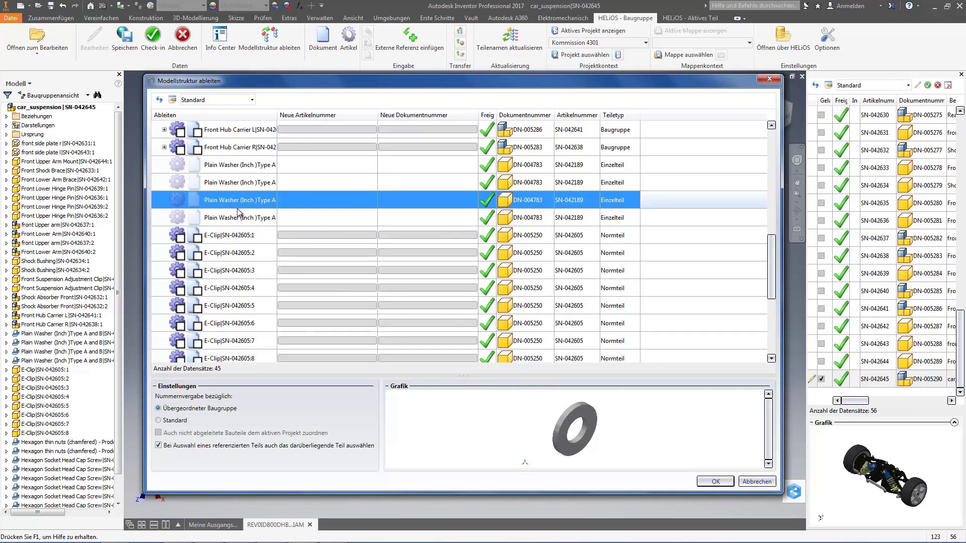
{"action": "left_click", "coordinate": [257, 218]}
{"action": "scroll", "coordinate": [316, 207], "scroll_direction": "down", "scroll_amount": 1}
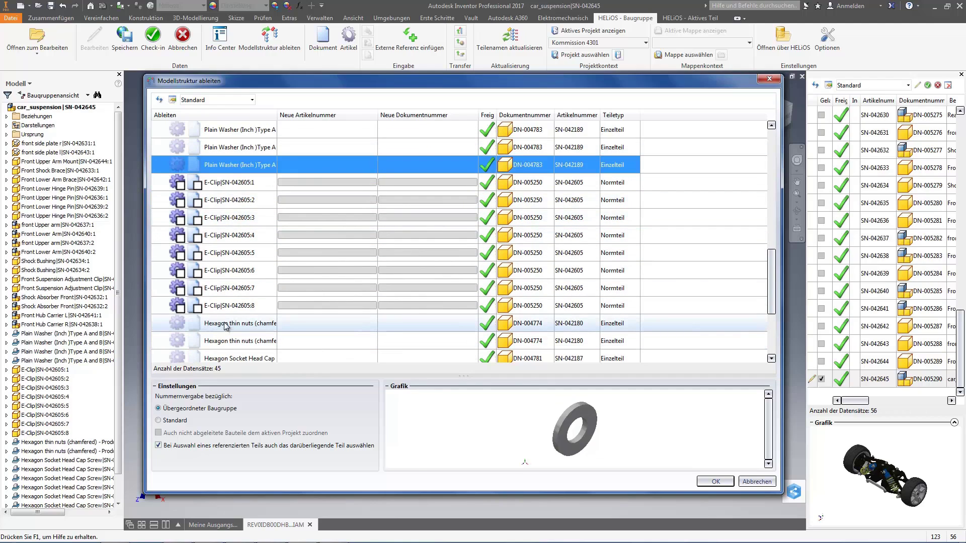
{"action": "left_click", "coordinate": [230, 308]}
{"action": "scroll", "coordinate": [231, 302], "scroll_direction": "up", "scroll_amount": 3}
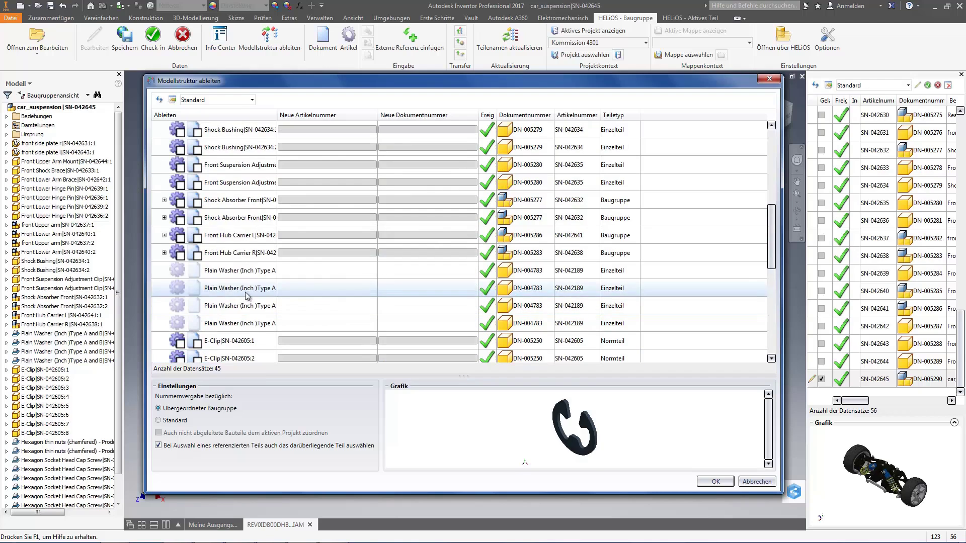
{"action": "left_click", "coordinate": [241, 234]}
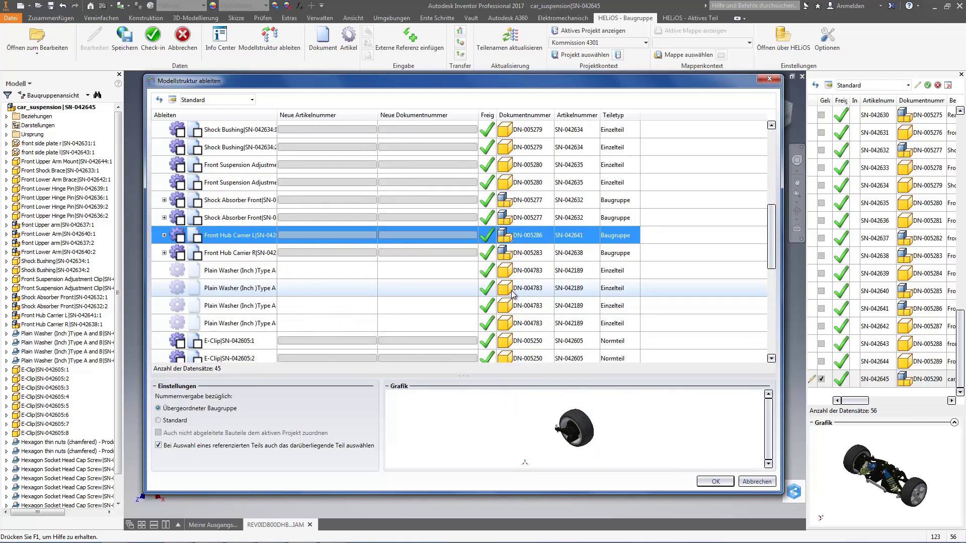
Step: Expand both front side plates and mark the referenced front side plate r and its top-level entry for derivation with their parents and drawings
{"action": "scroll", "coordinate": [513, 294], "scroll_direction": "up", "scroll_amount": 2}
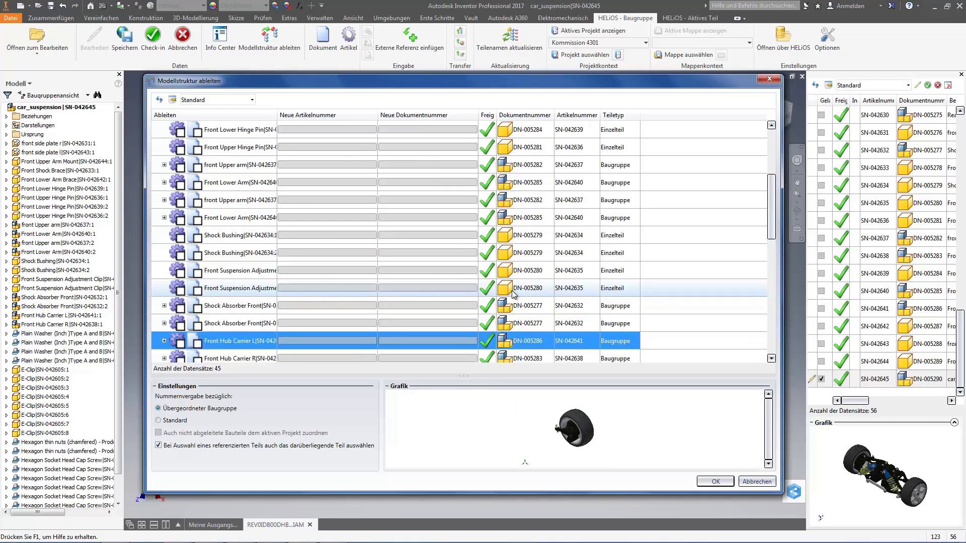
{"action": "scroll", "coordinate": [514, 293], "scroll_direction": "up", "scroll_amount": 3}
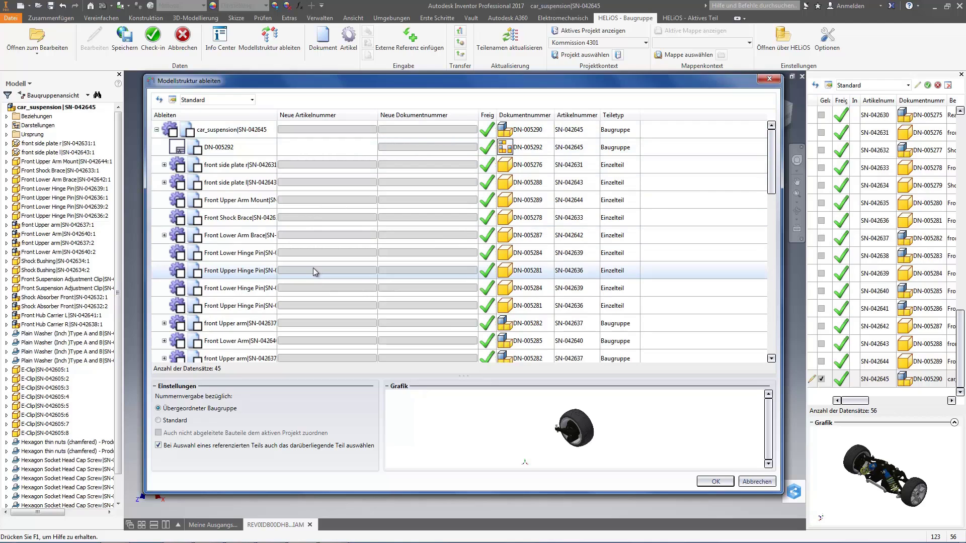
{"action": "left_click", "coordinate": [164, 182]}
{"action": "left_click", "coordinate": [164, 165]}
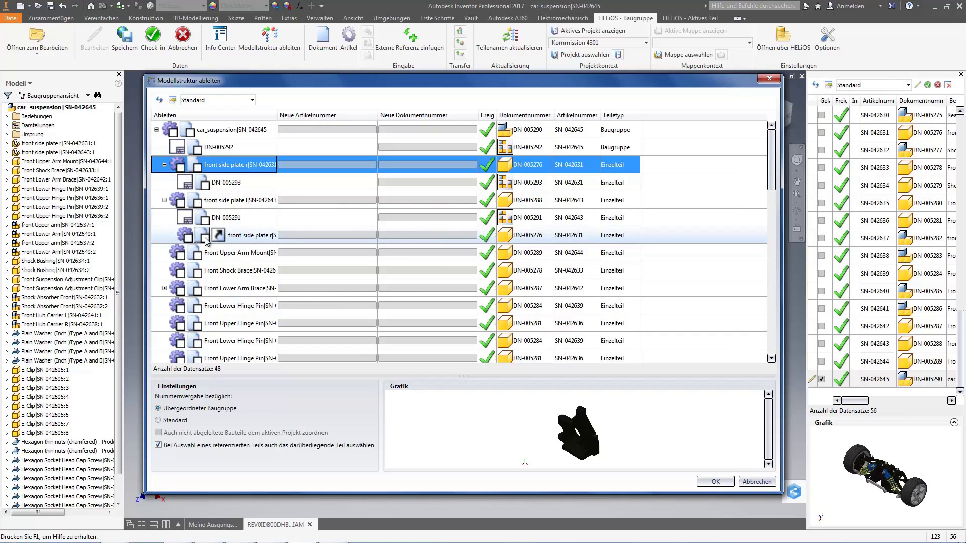
{"action": "left_click", "coordinate": [518, 206]}
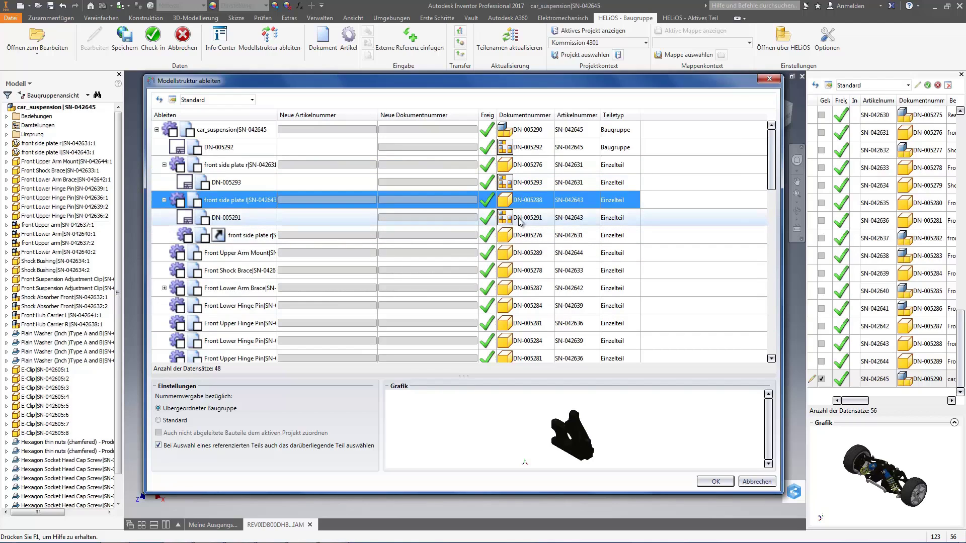
{"action": "left_click", "coordinate": [187, 236]}
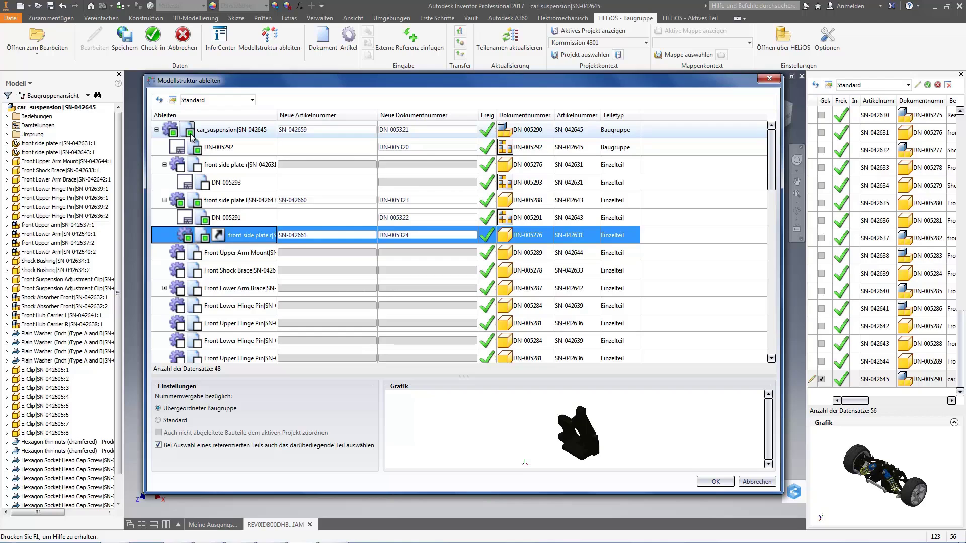
{"action": "left_click", "coordinate": [181, 169]}
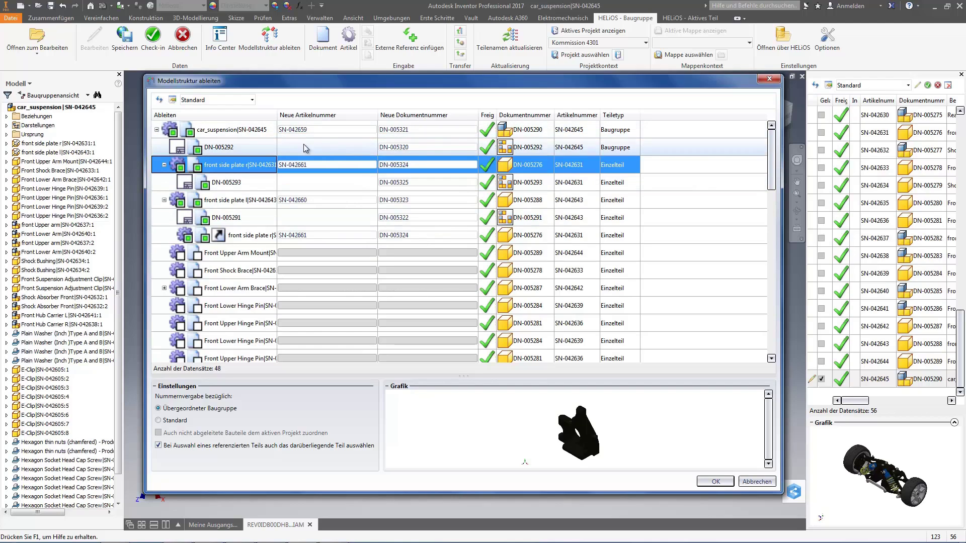
Step: Set the new article number of car_suspension to 4301-00000 and carry out the derivation
{"action": "left_click", "coordinate": [265, 136]}
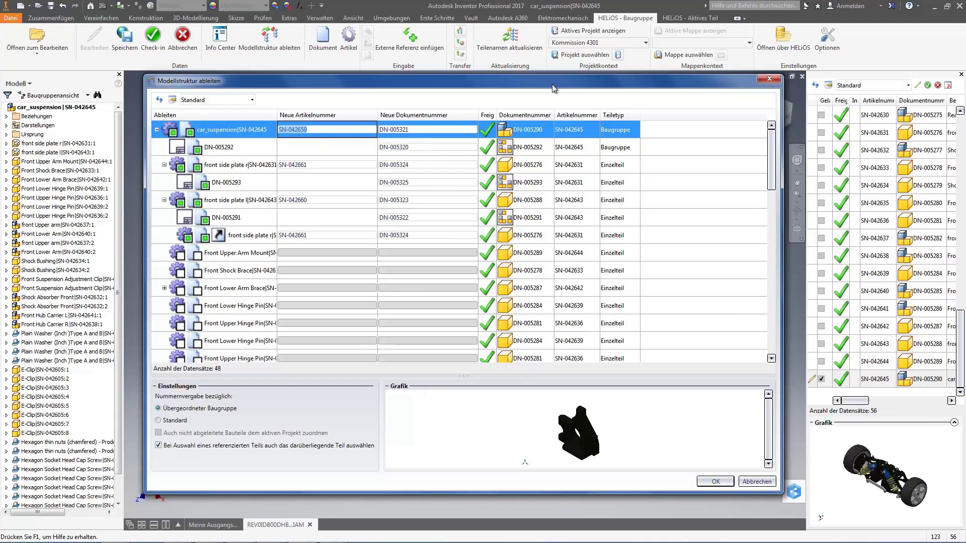
{"action": "type", "text": "4301-00000"}
{"action": "key", "text": "Tab"}
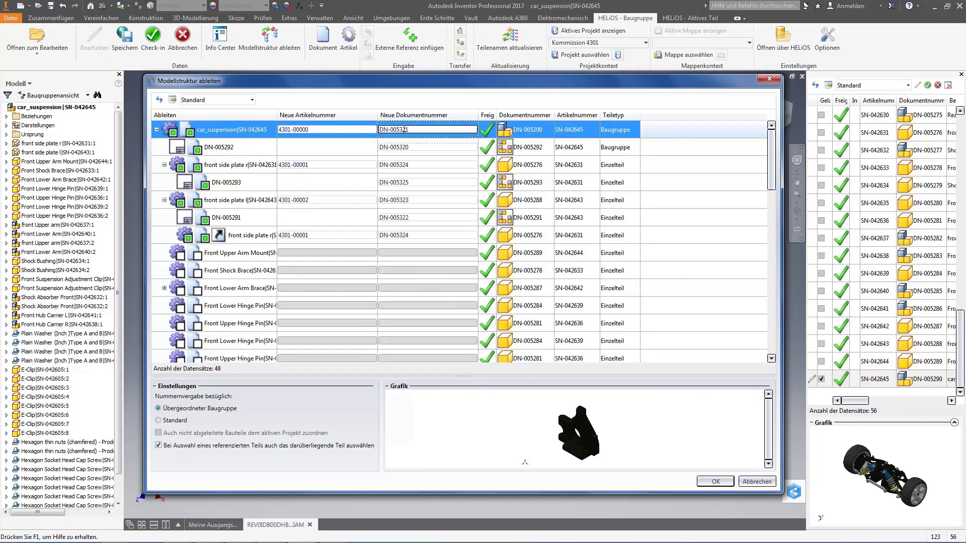
{"action": "left_click", "coordinate": [425, 130]}
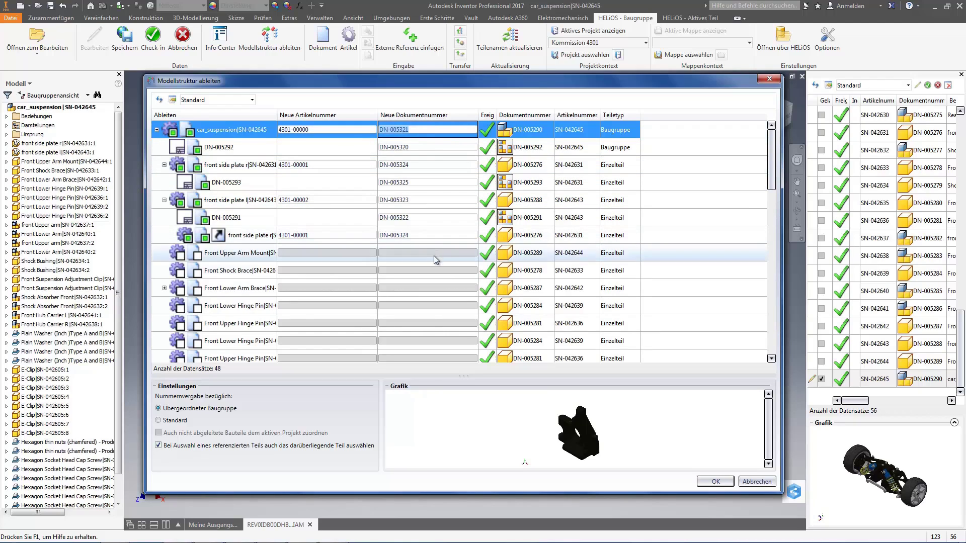
{"action": "left_click", "coordinate": [709, 484]}
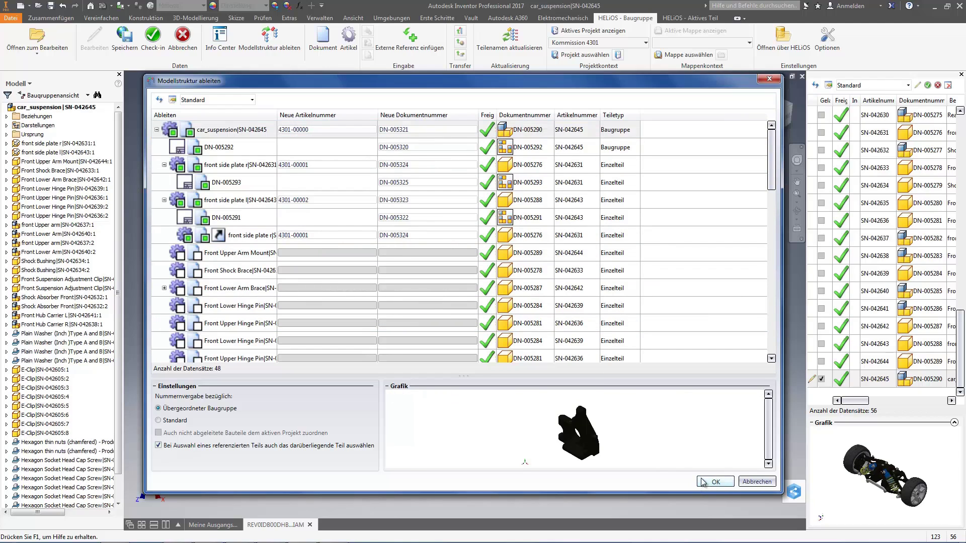
{"action": "left_click", "coordinate": [703, 482]}
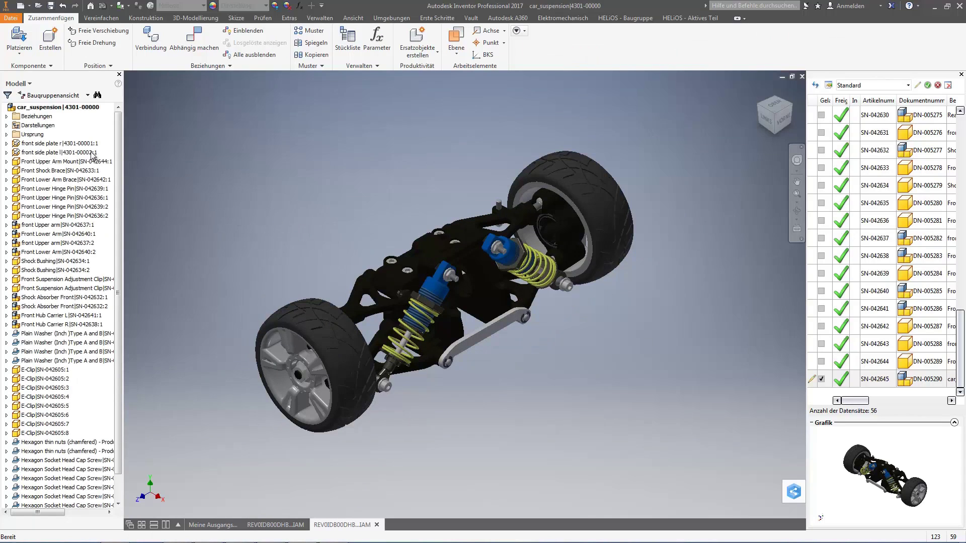
Step: Edit the derived front side plate r in place, try a 0,25 in through-all hole on its face, and return to the assembly
{"action": "left_click", "coordinate": [50, 153]}
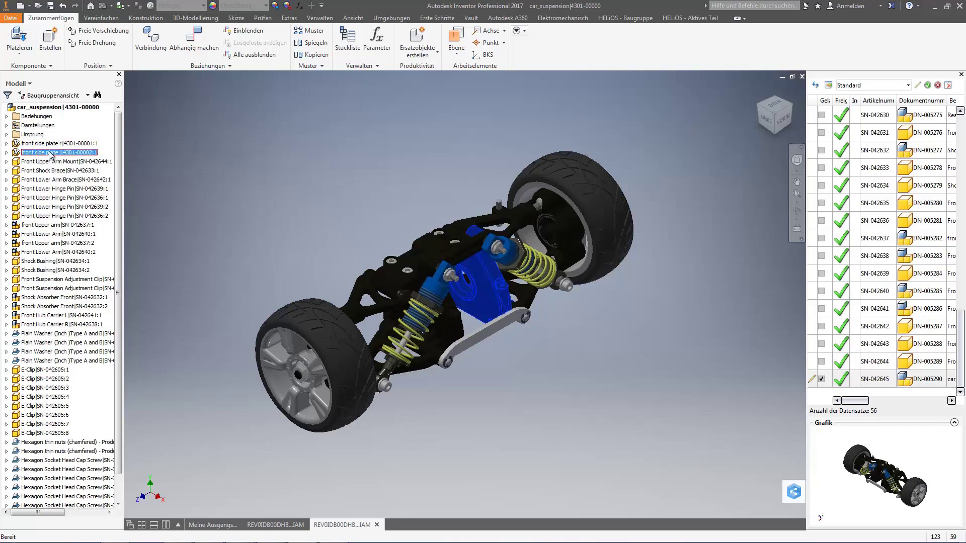
{"action": "left_click", "coordinate": [450, 330]}
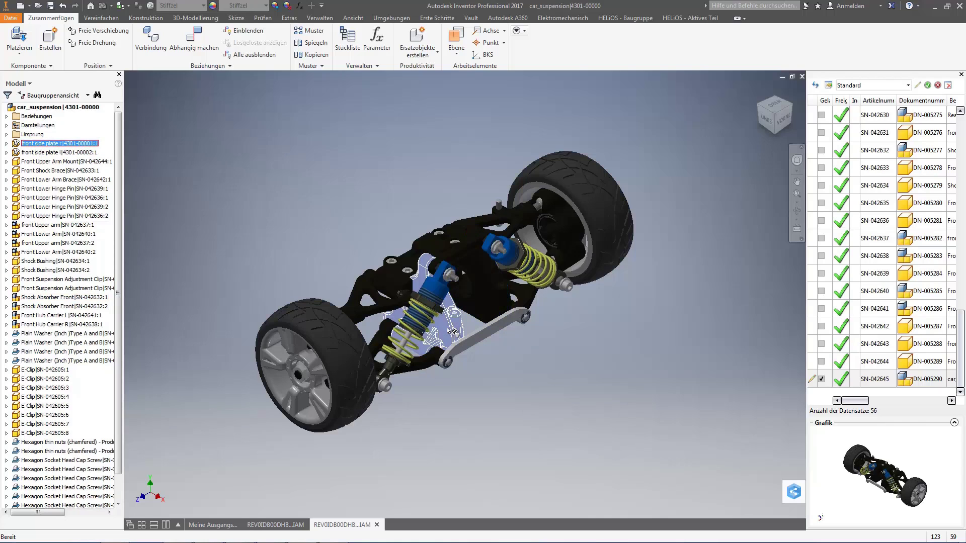
{"action": "double_click", "coordinate": [446, 330]}
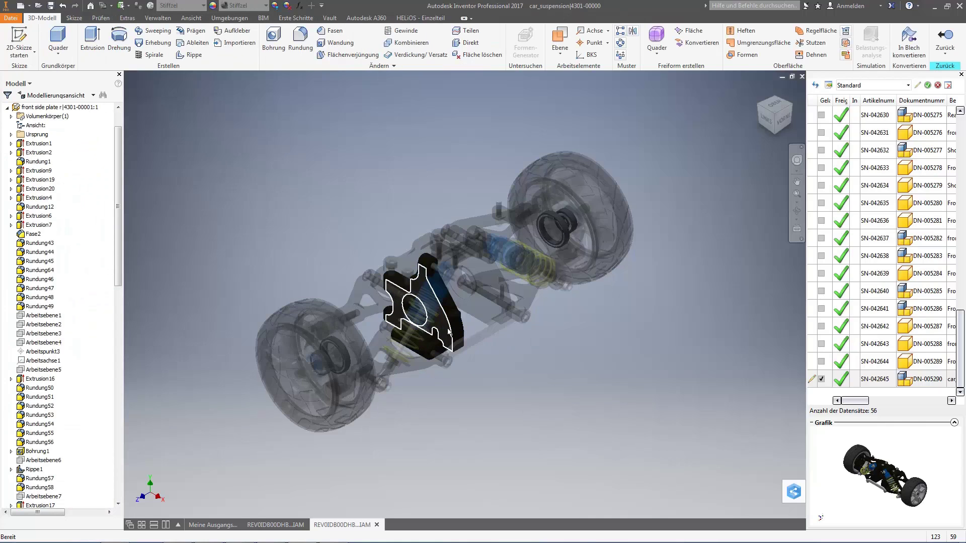
{"action": "right_click", "coordinate": [444, 330]}
{"action": "left_click", "coordinate": [467, 337]}
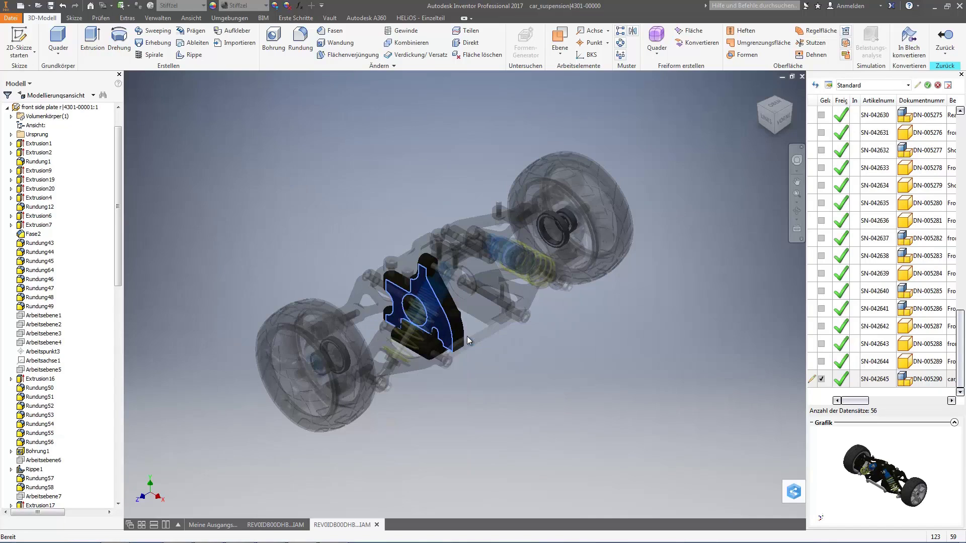
{"action": "left_click", "coordinate": [437, 322]}
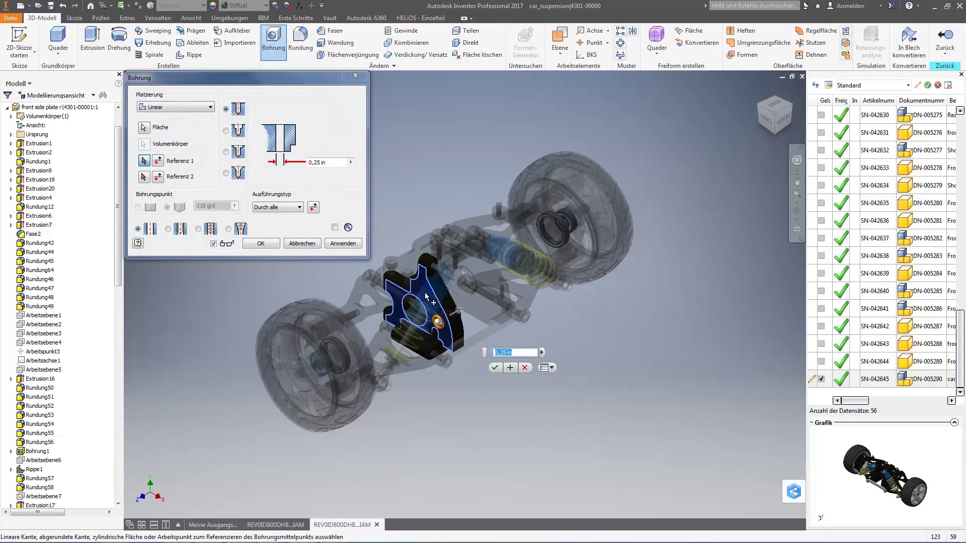
{"action": "key", "text": "Escape"}
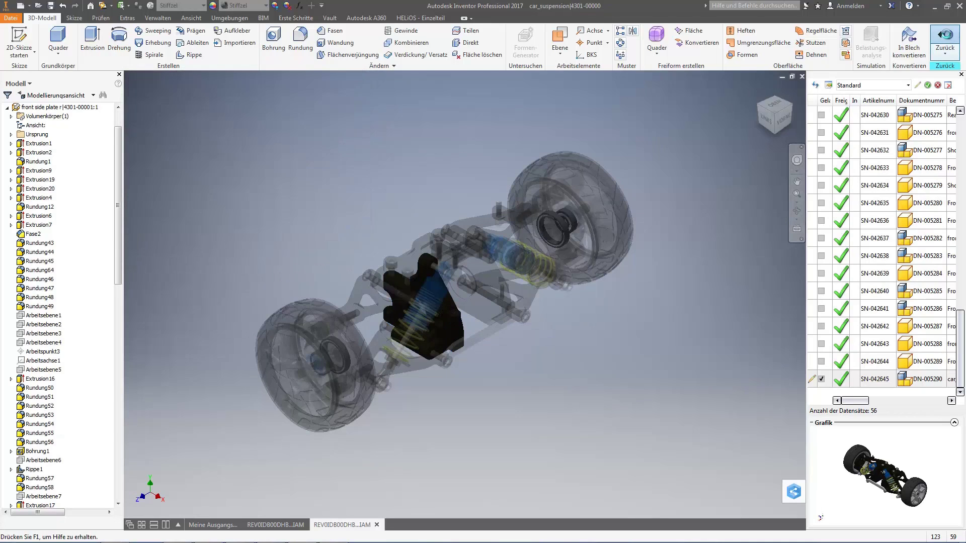
{"action": "left_click", "coordinate": [944, 48]}
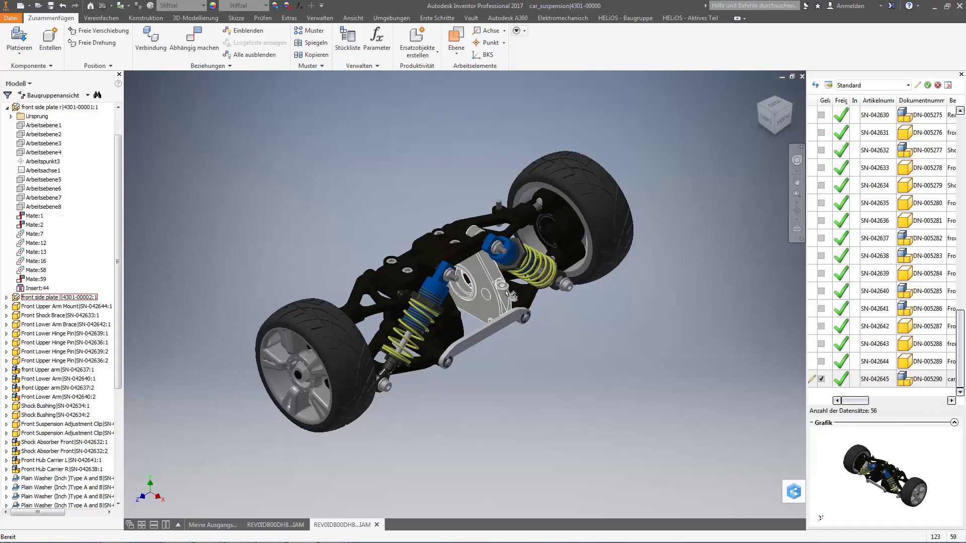
{"action": "mouse_move", "coordinate": [506, 295]}
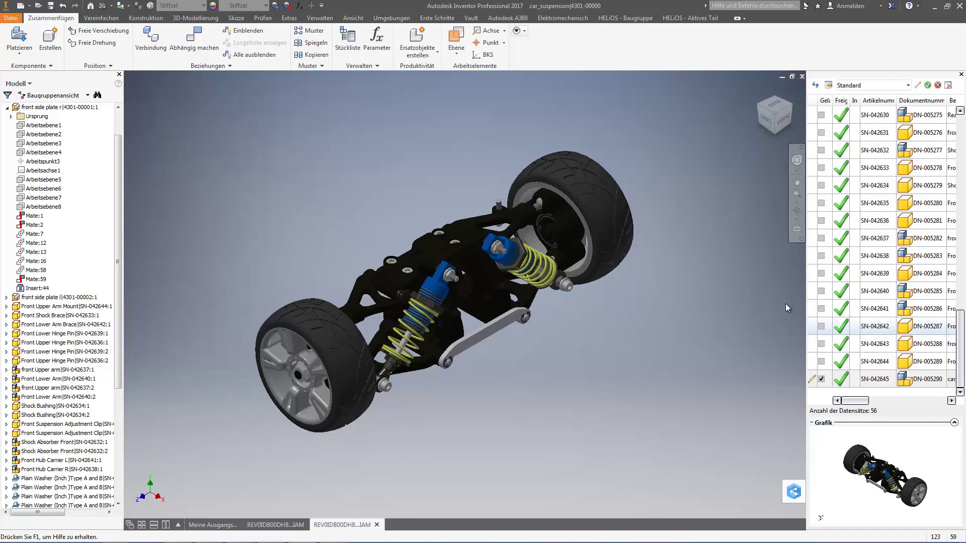
{"action": "left_click", "coordinate": [590, 185]}
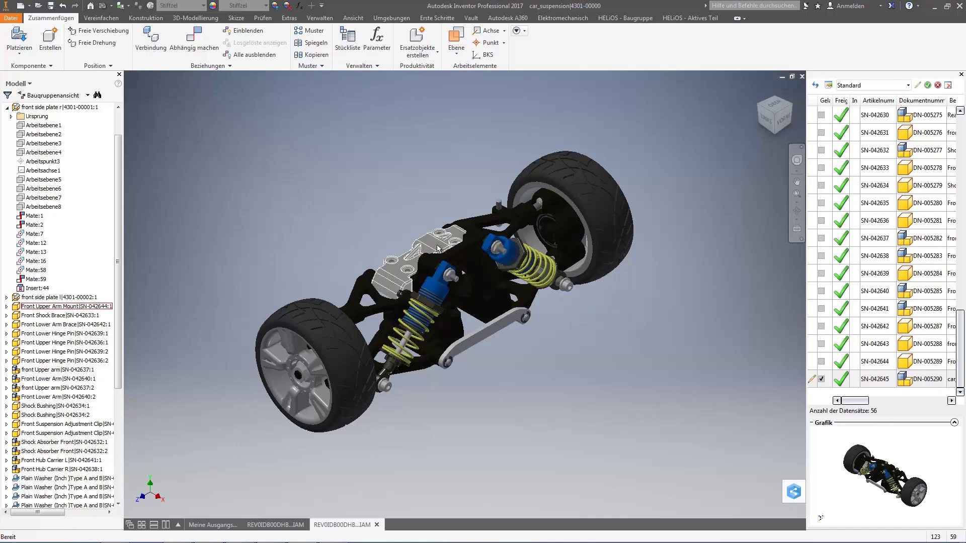
{"action": "mouse_move", "coordinate": [437, 248]}
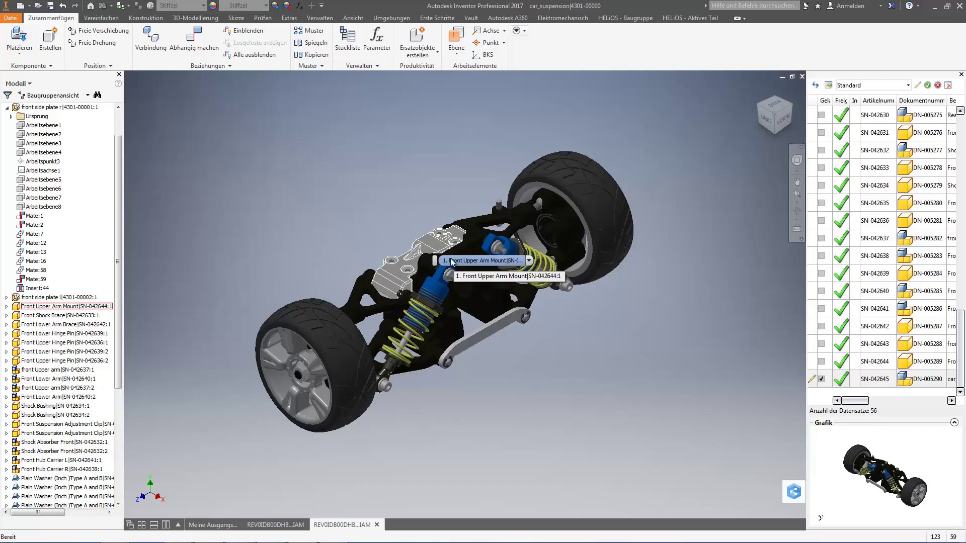